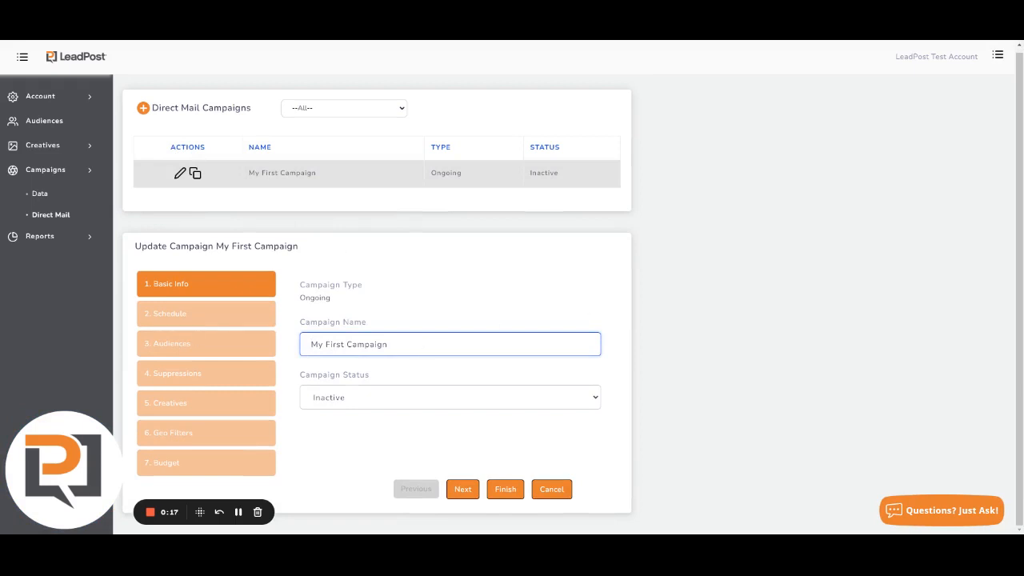
click(364, 399)
click(357, 411)
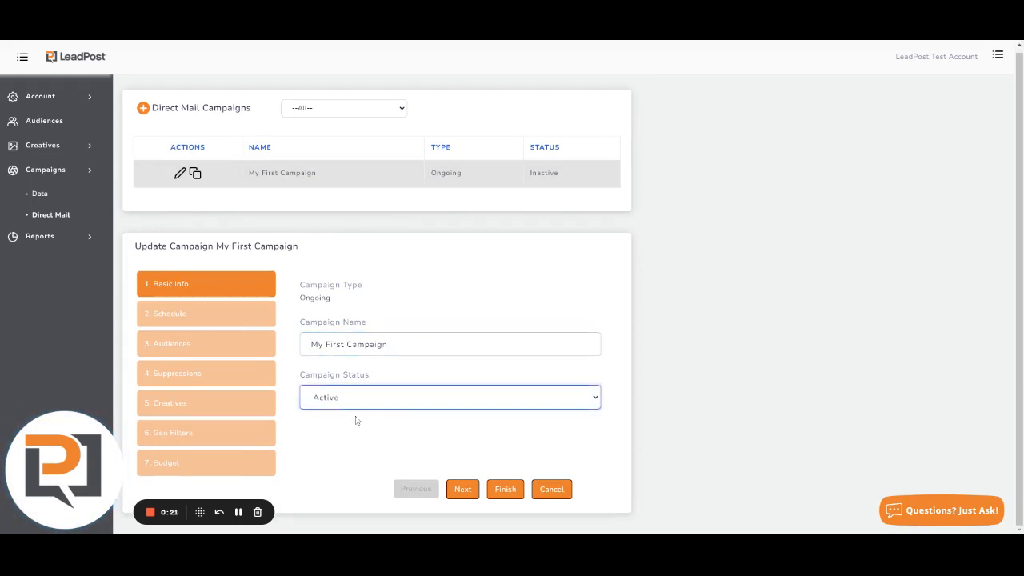
click(355, 431)
click(540, 492)
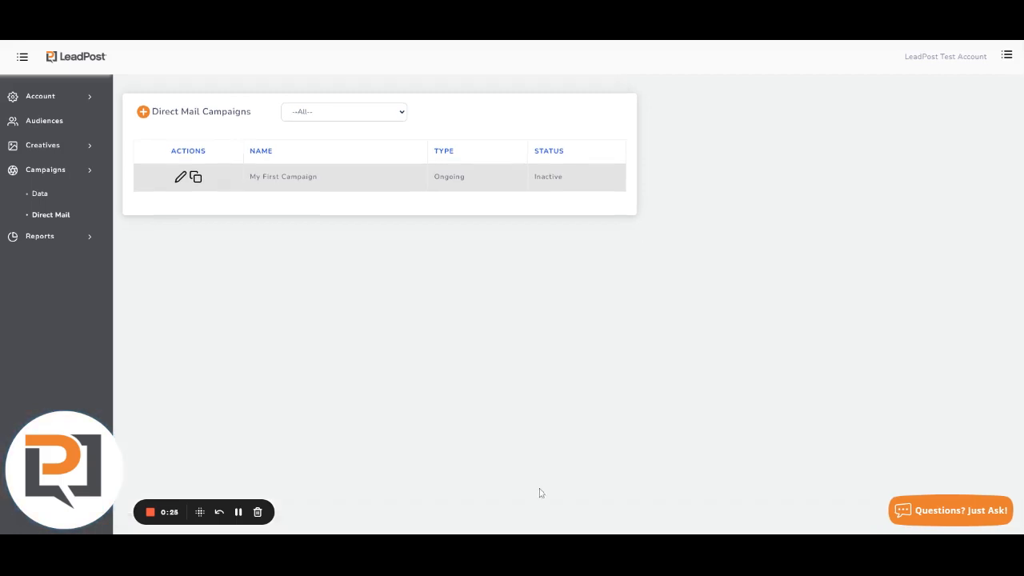
Start a new direct mail campaign and set its campaign type to Ongoing
click(144, 113)
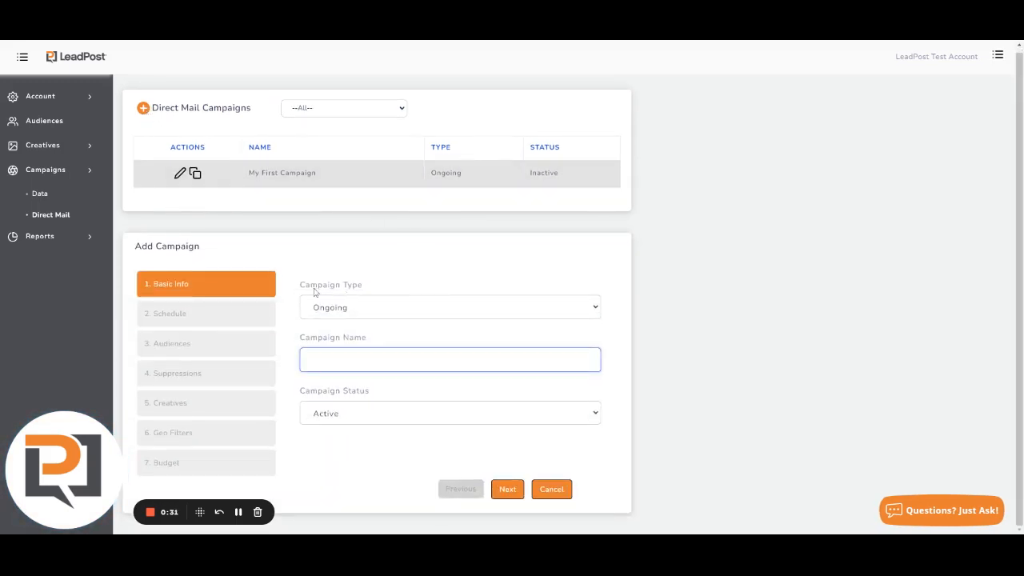
click(364, 307)
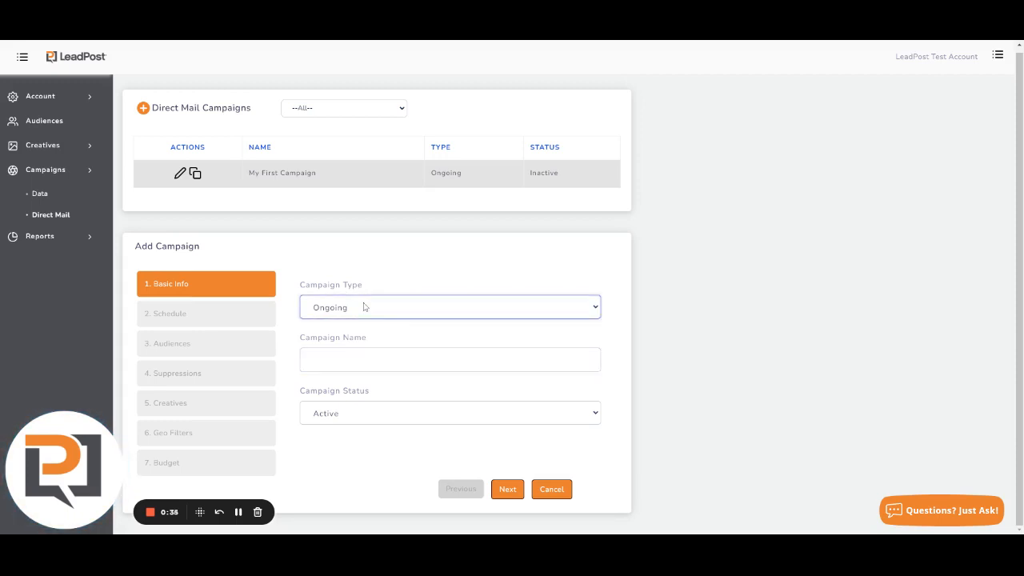
click(360, 334)
key(Up)
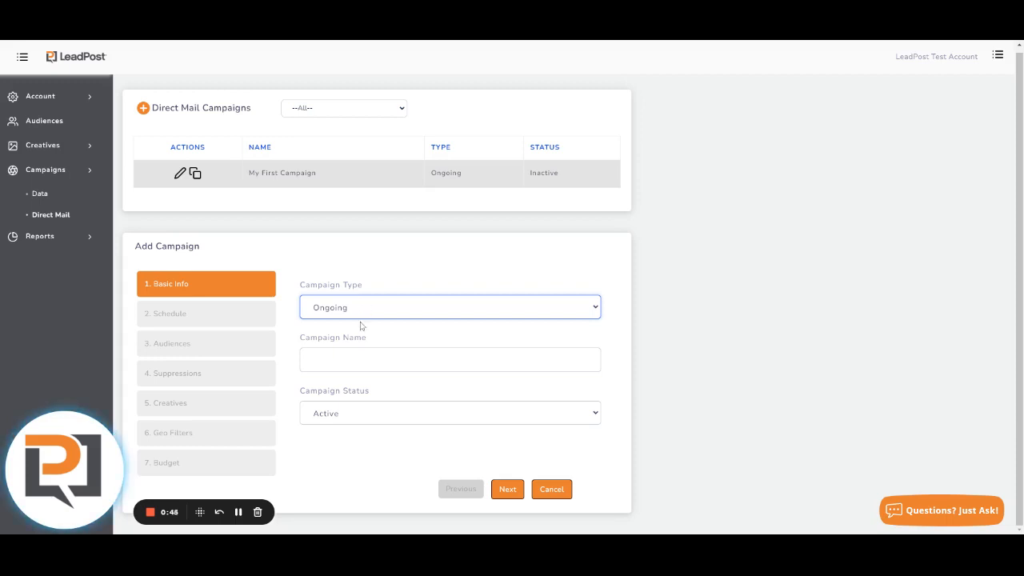
key(Down)
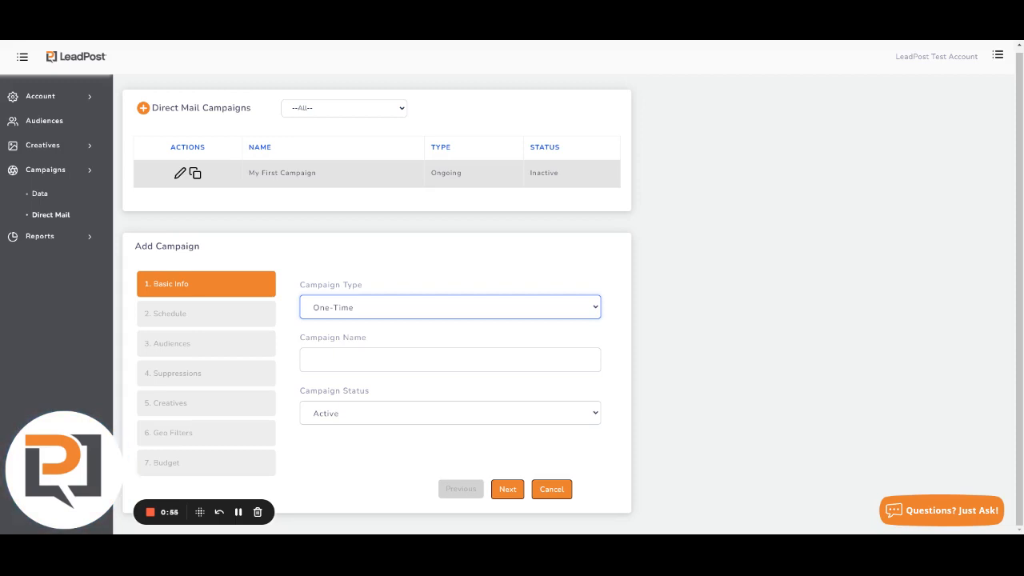
click(343, 325)
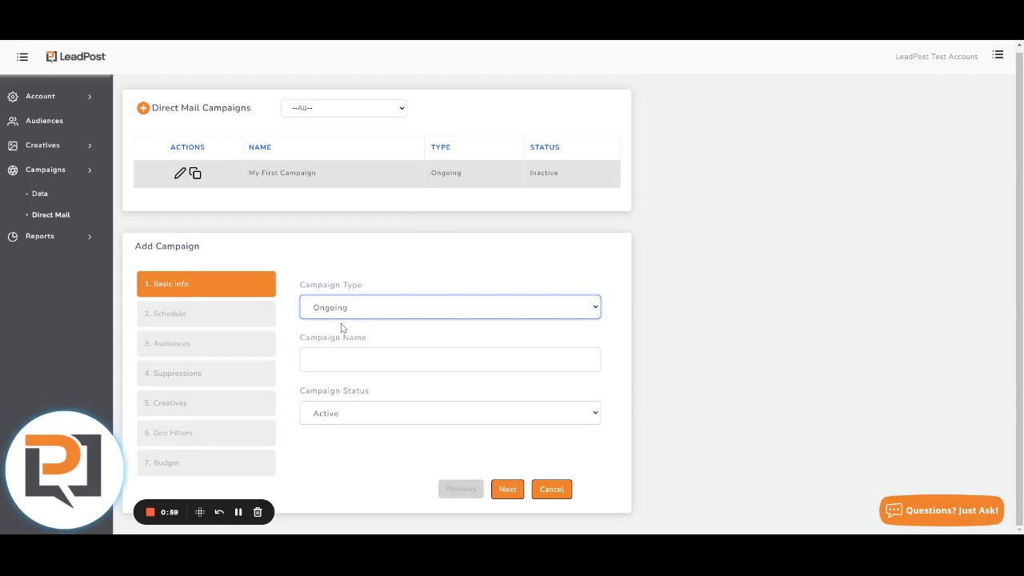
Name the new campaign "My Second DM Campaign"
click(346, 360)
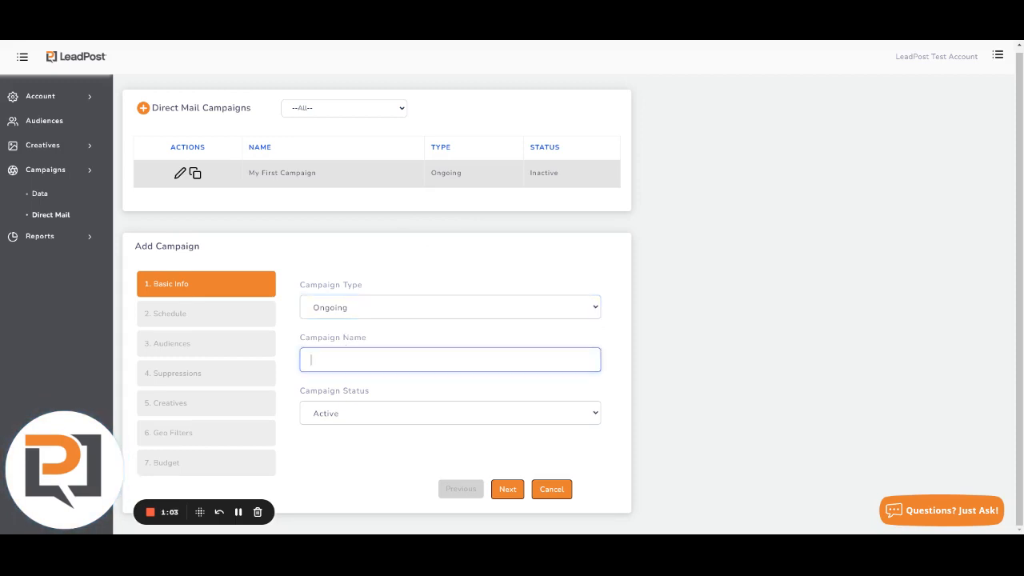
text(My Seco)
text(nd C)
text(M Campaign)
Set the campaign status to Active and proceed to the schedule settings
key(Tab)
key(Down)
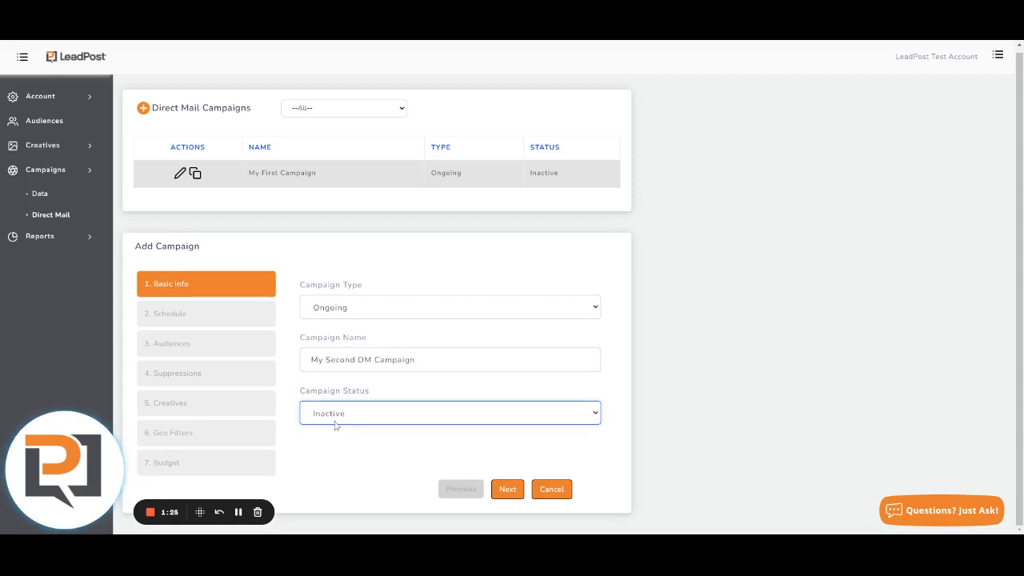
click(333, 489)
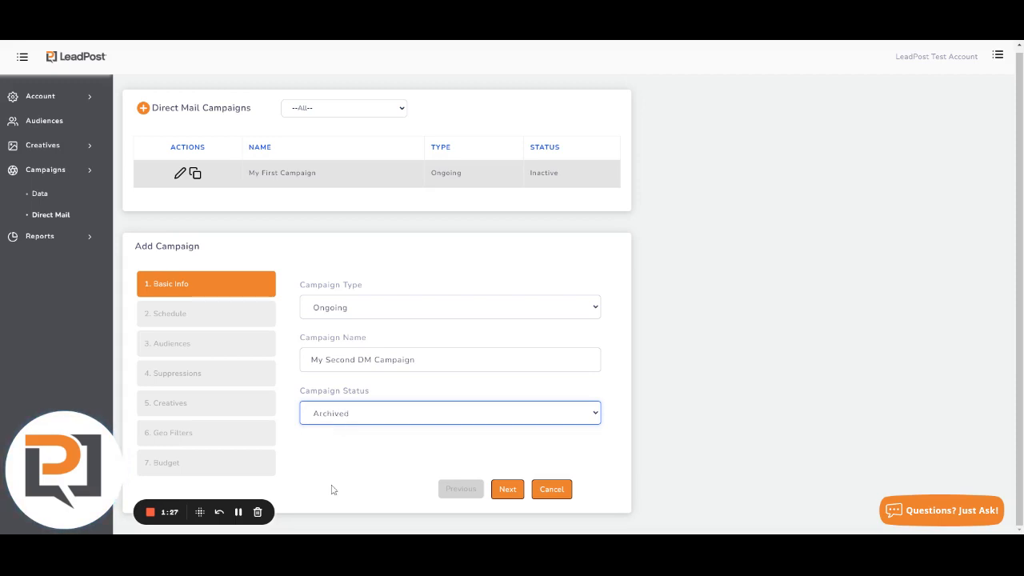
click(367, 116)
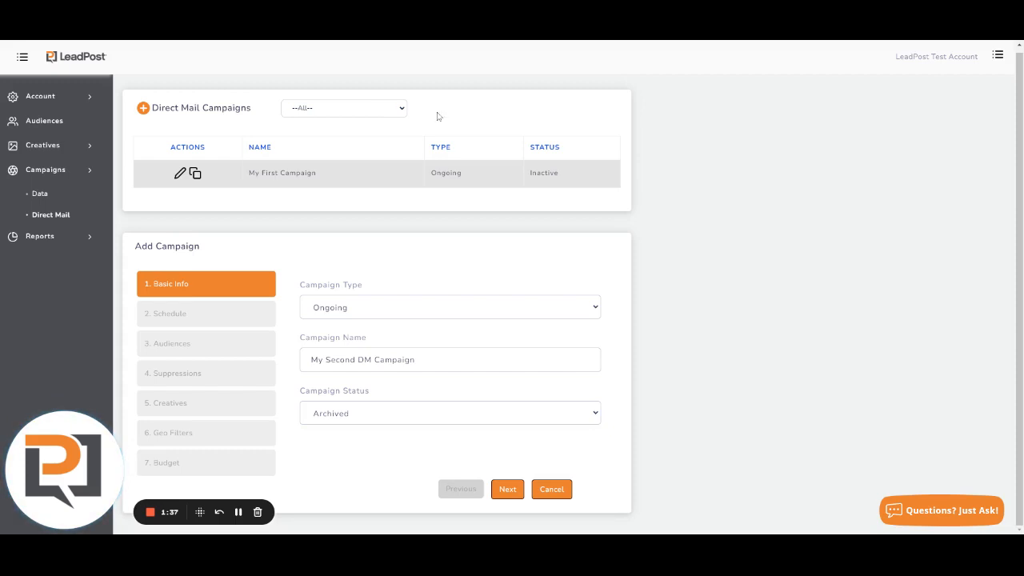
click(462, 414)
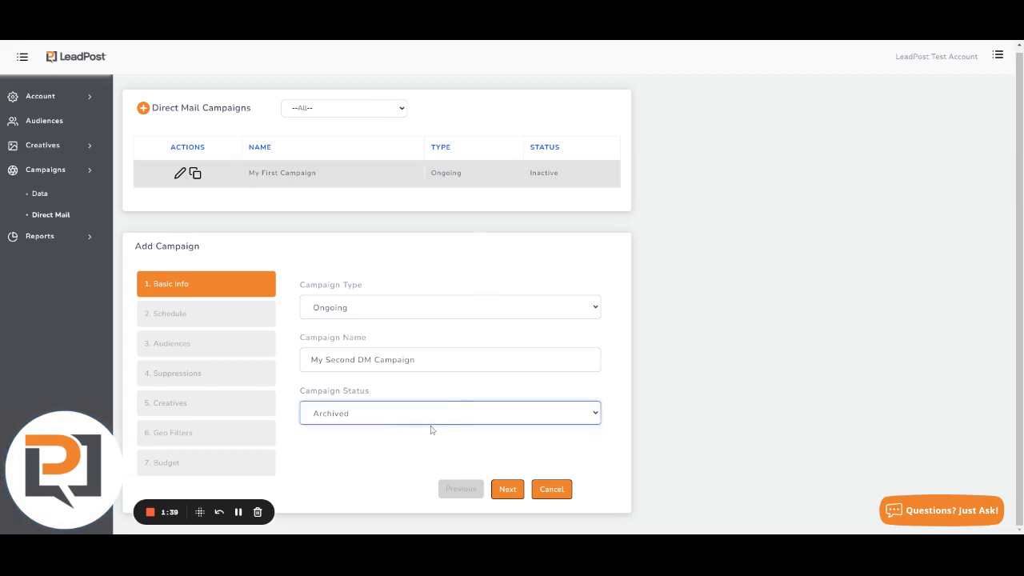
click(411, 439)
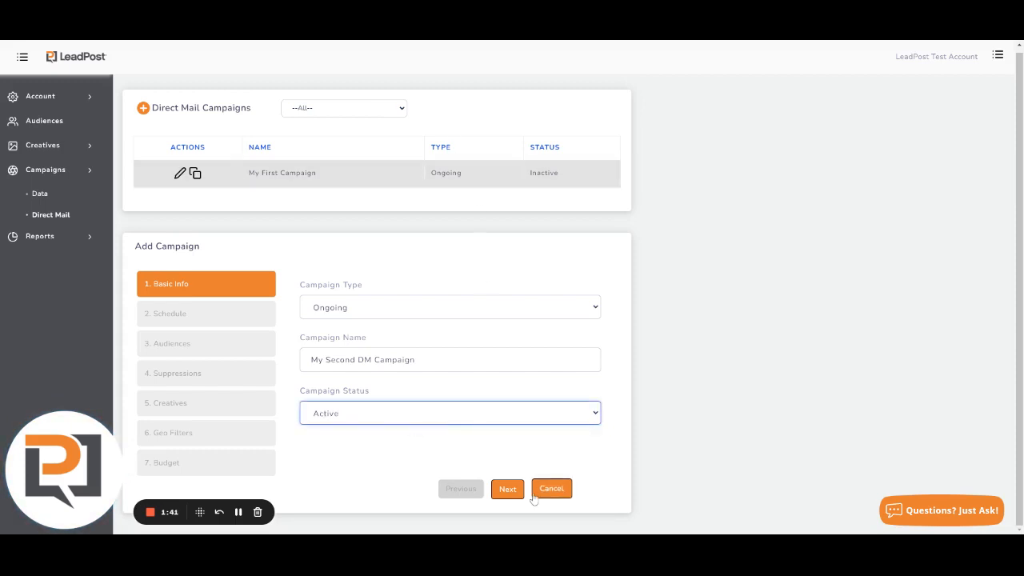
click(508, 489)
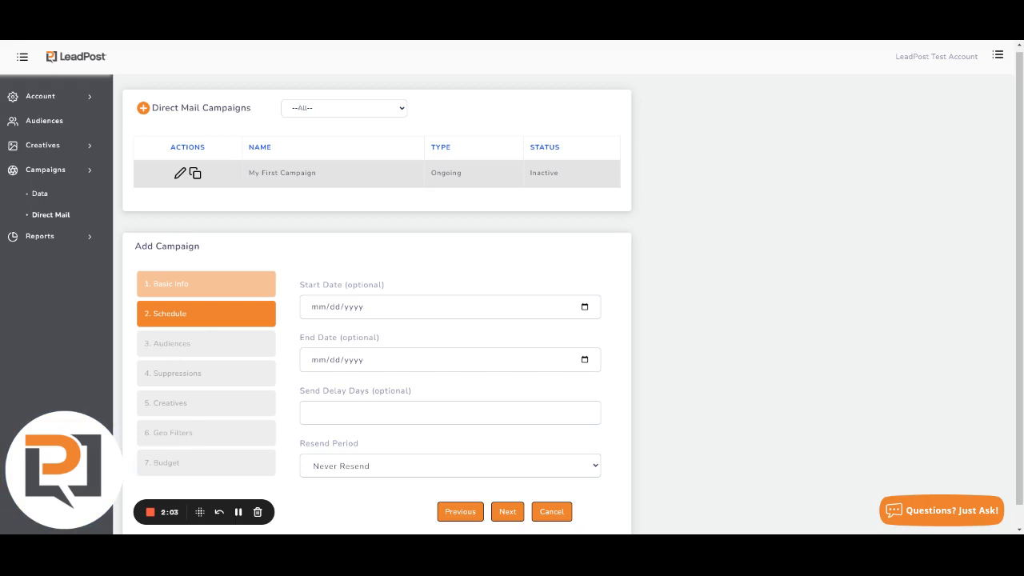
Schedule the campaign with a send delay of 3 days and the resend period Never Resend, and proceed to the audiences
click(372, 411)
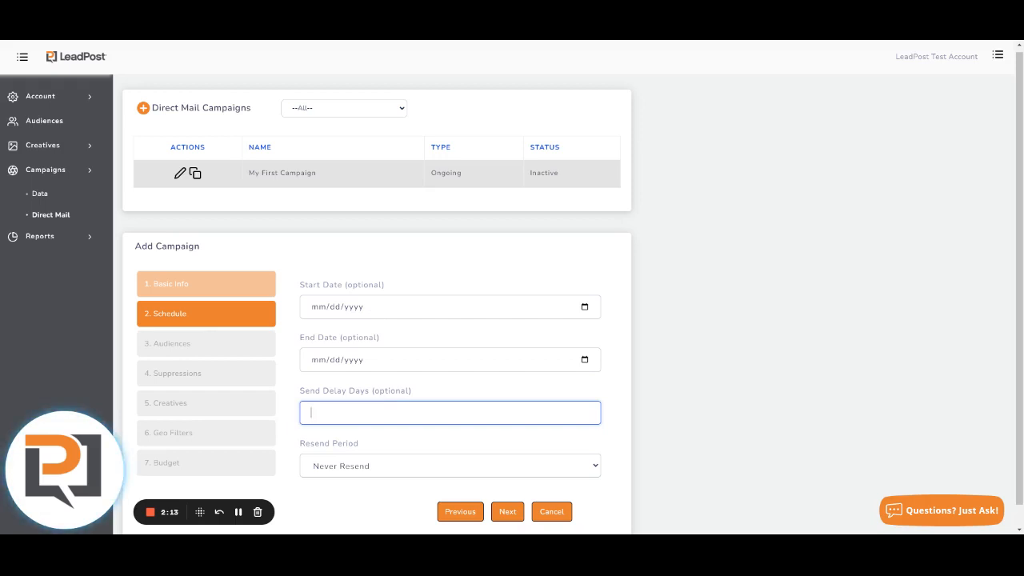
text(3)
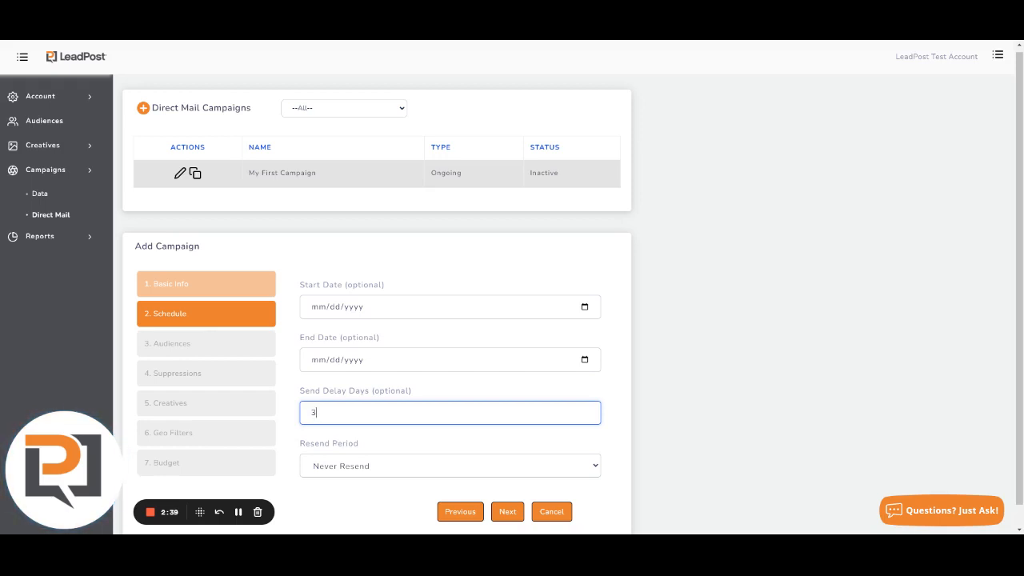
click(332, 471)
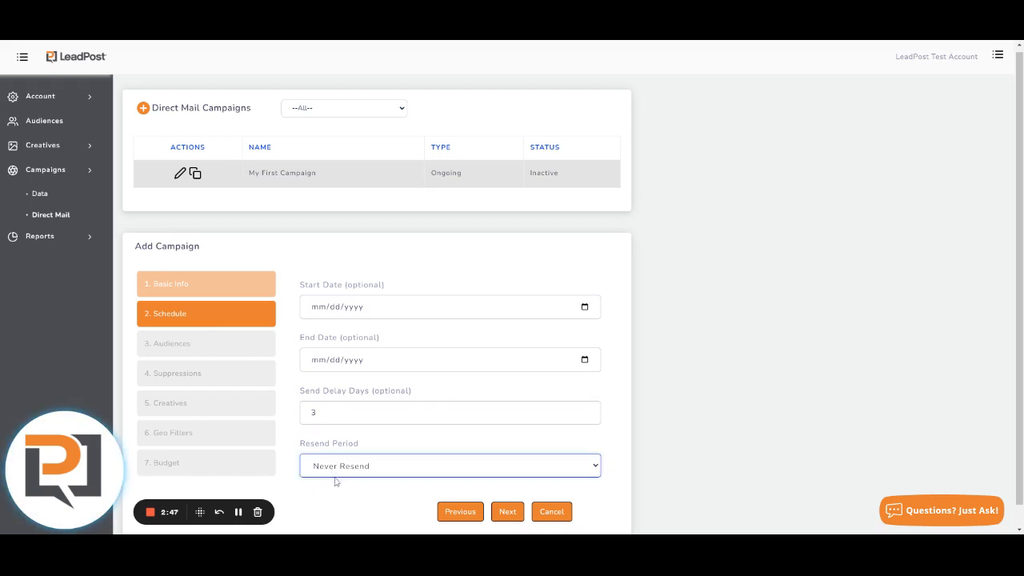
click(336, 481)
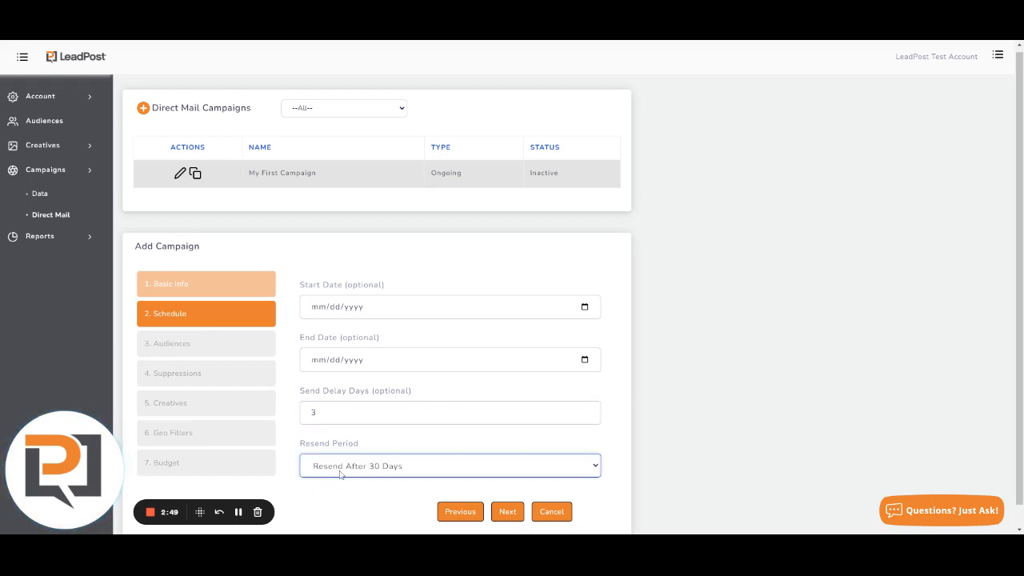
click(341, 472)
click(349, 497)
click(356, 485)
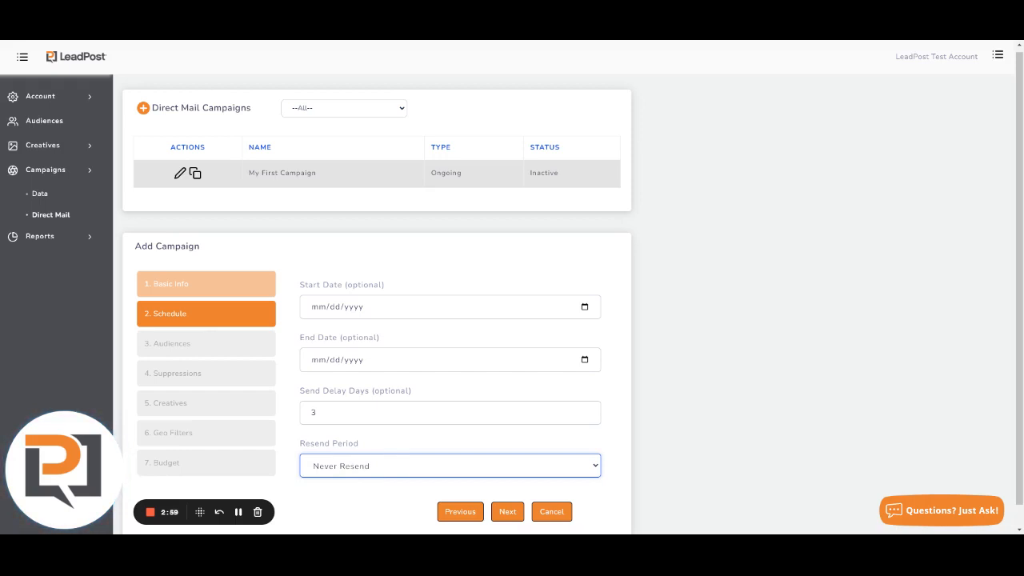
click(508, 512)
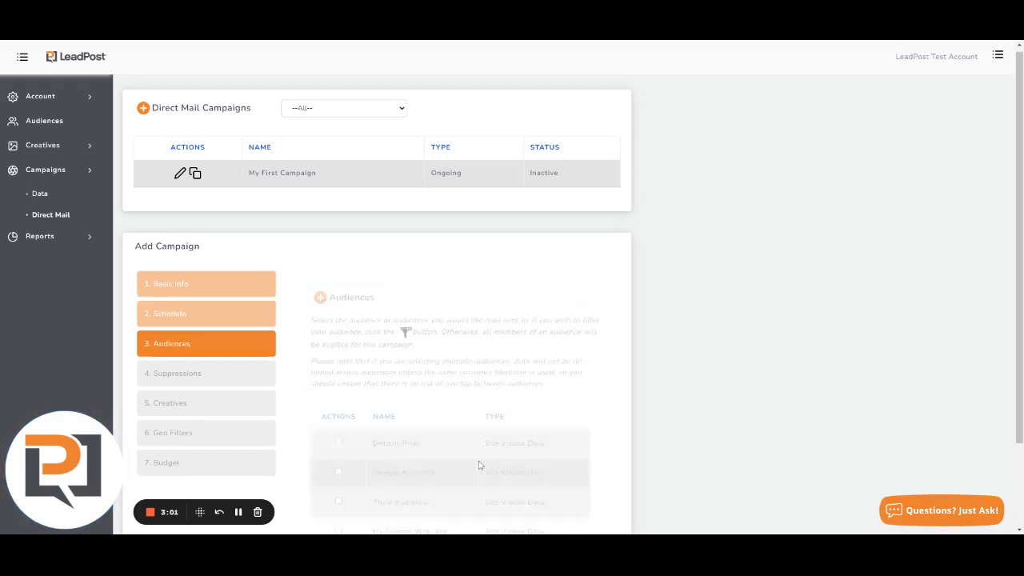
Select the Default Pixel and Second Audience audiences for the campaign and submit the selection
scroll(338, 342, down, 3)
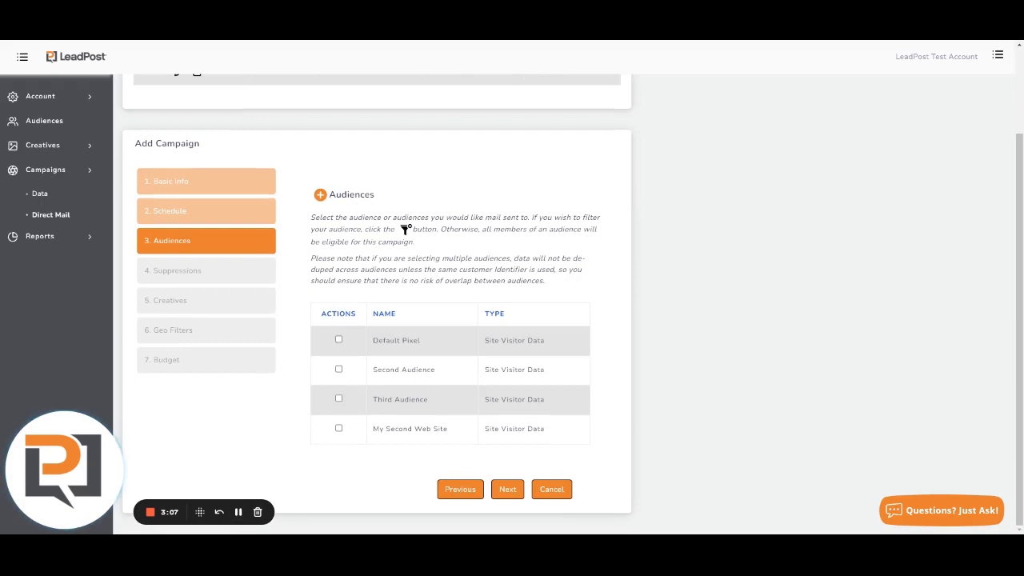
click(338, 340)
click(338, 370)
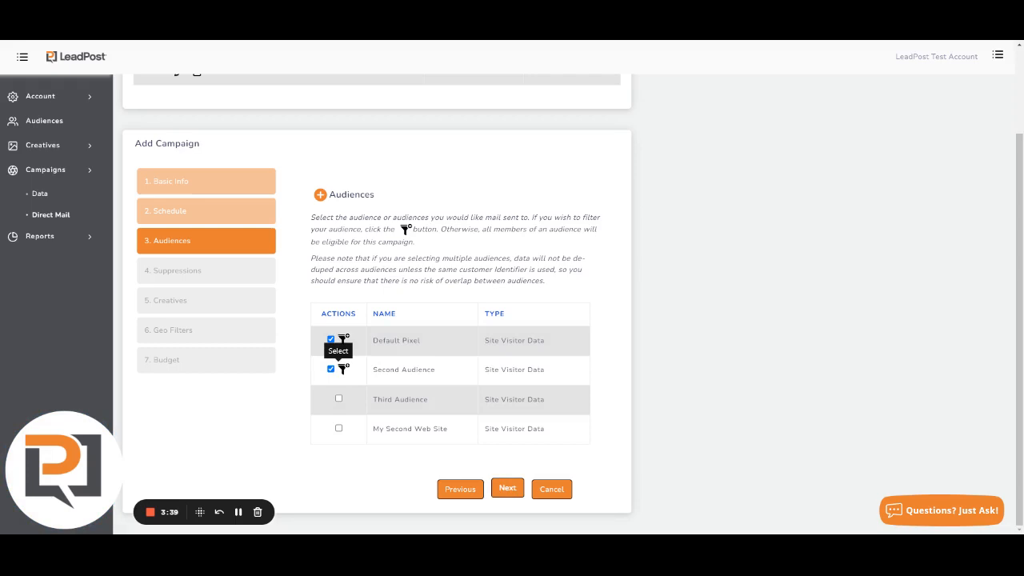
click(508, 489)
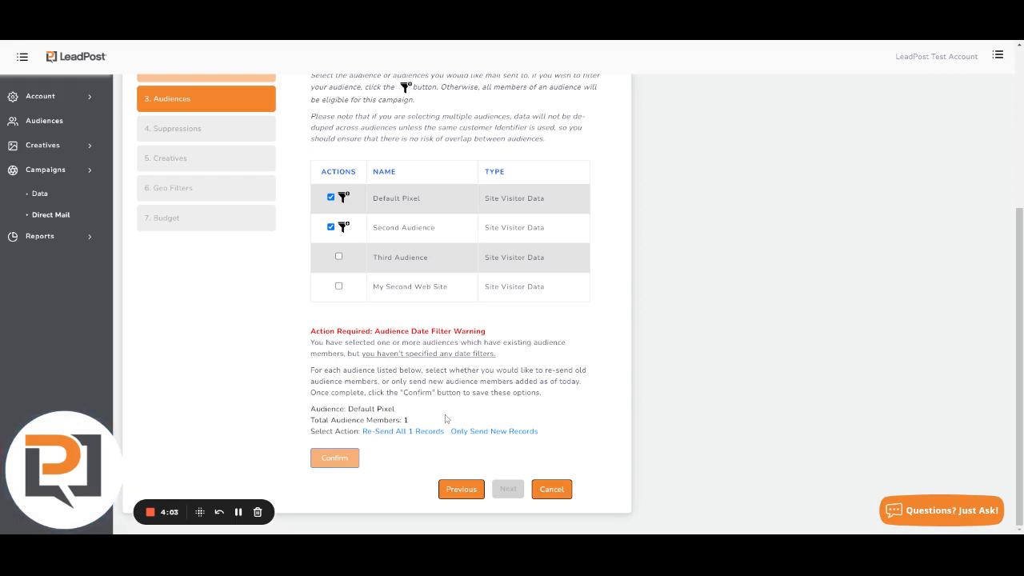
Restrict the Default Pixel audience to only send new records, confirm the choice and proceed to the suppressions
click(483, 432)
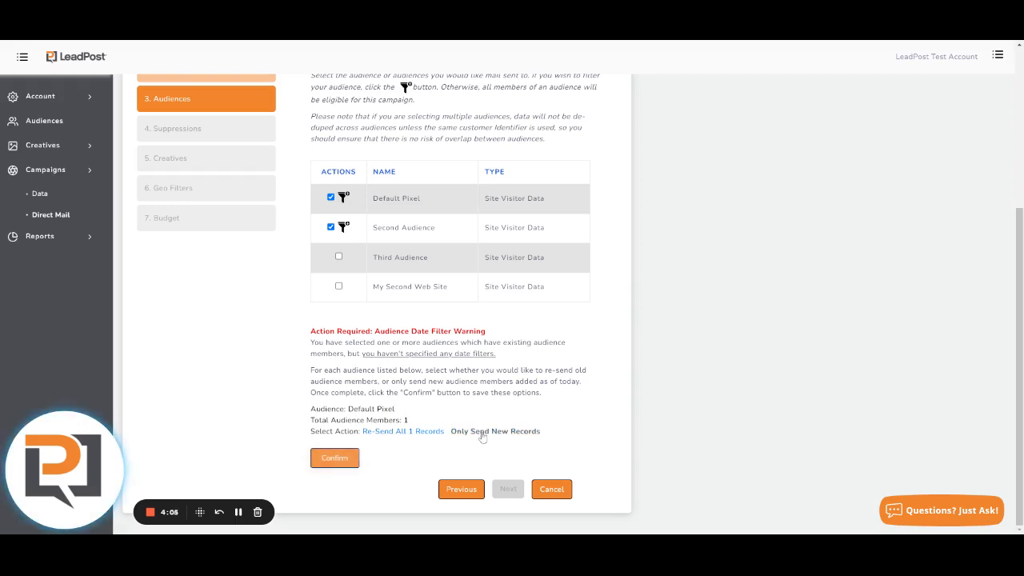
click(334, 457)
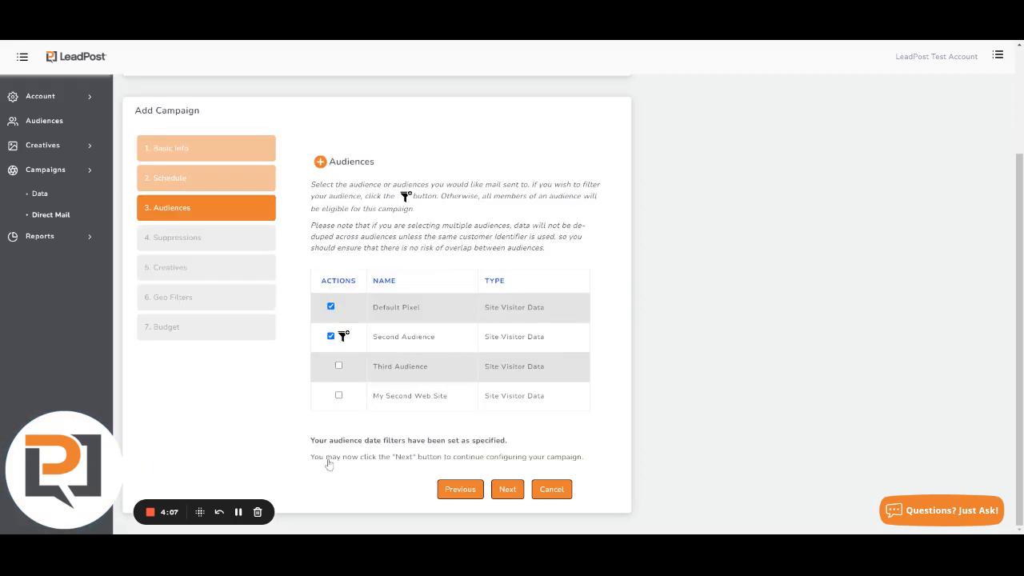
click(501, 488)
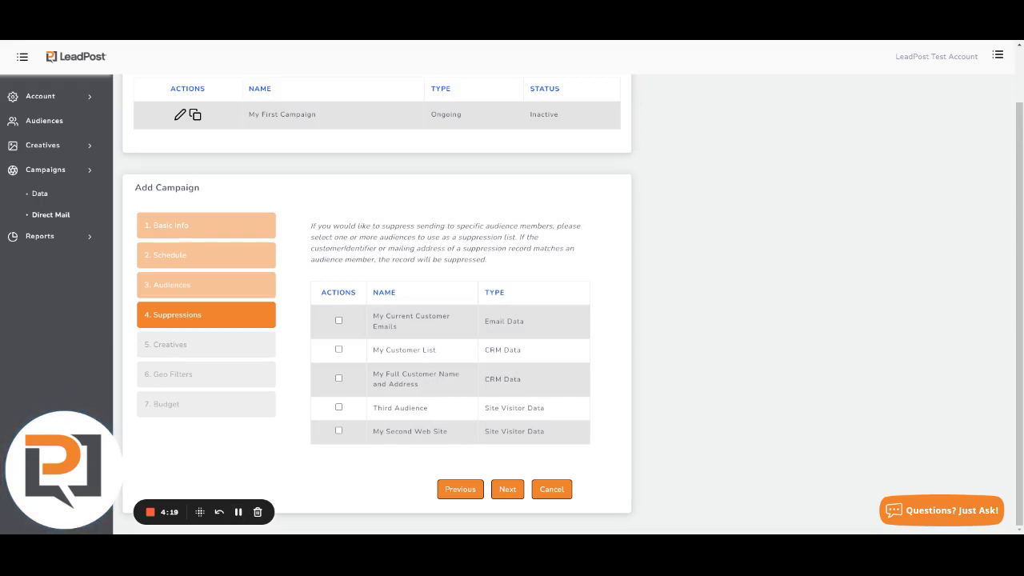
Select all five listed audiences, from My Current Customer Emails to My Second Web Site, as suppression lists and proceed to the creatives
click(338, 320)
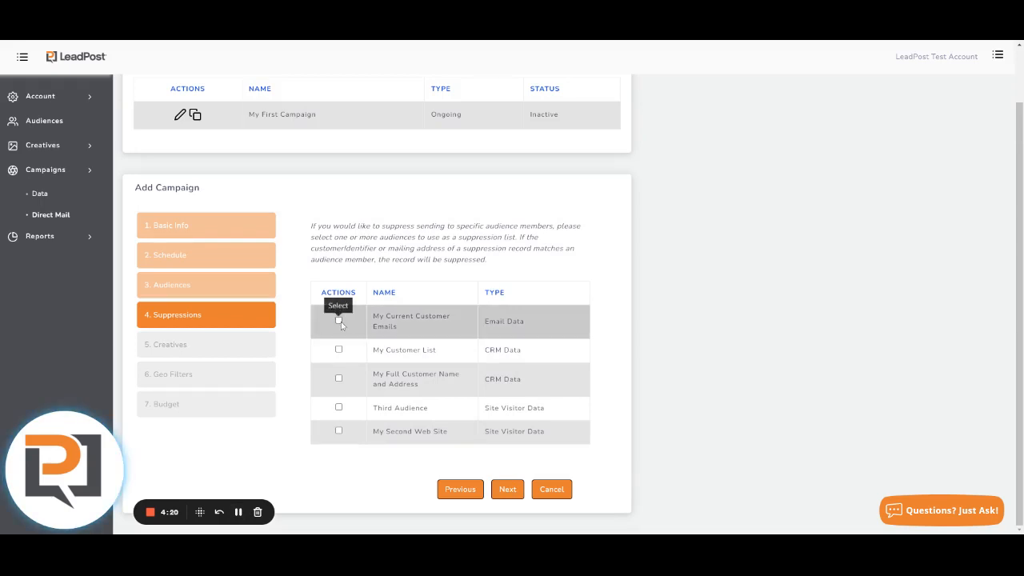
click(338, 349)
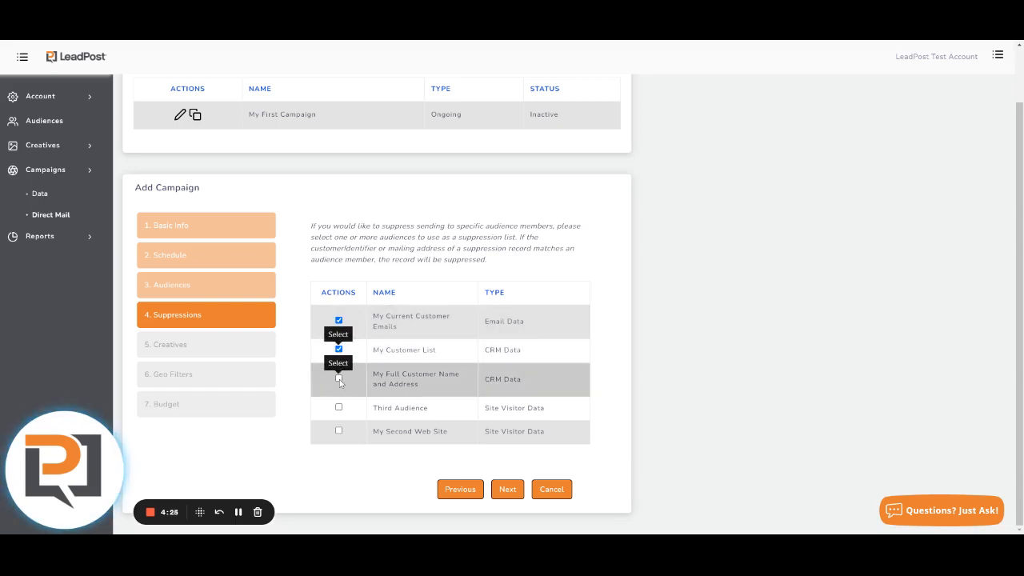
click(338, 378)
click(339, 407)
click(339, 430)
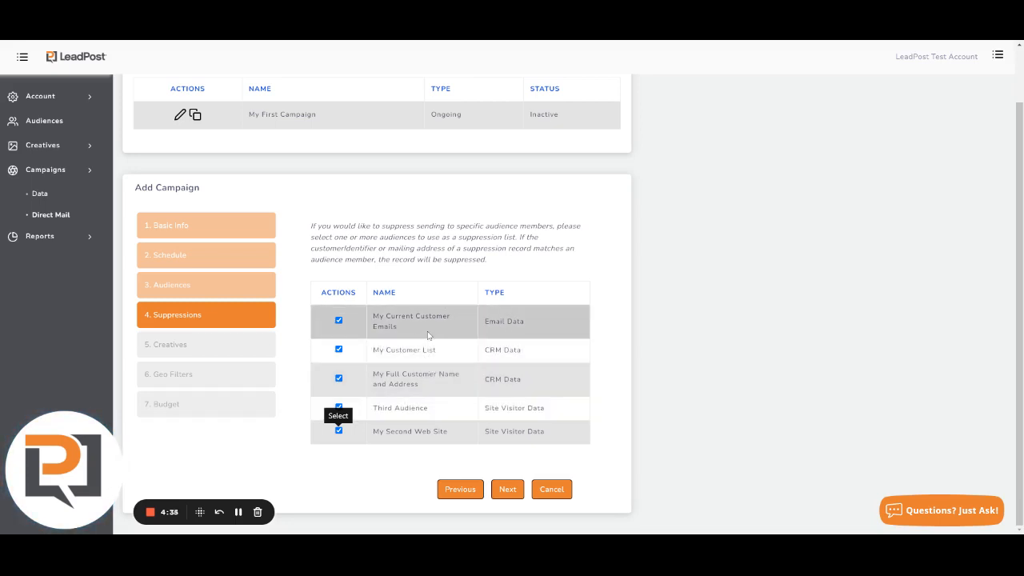
click(505, 488)
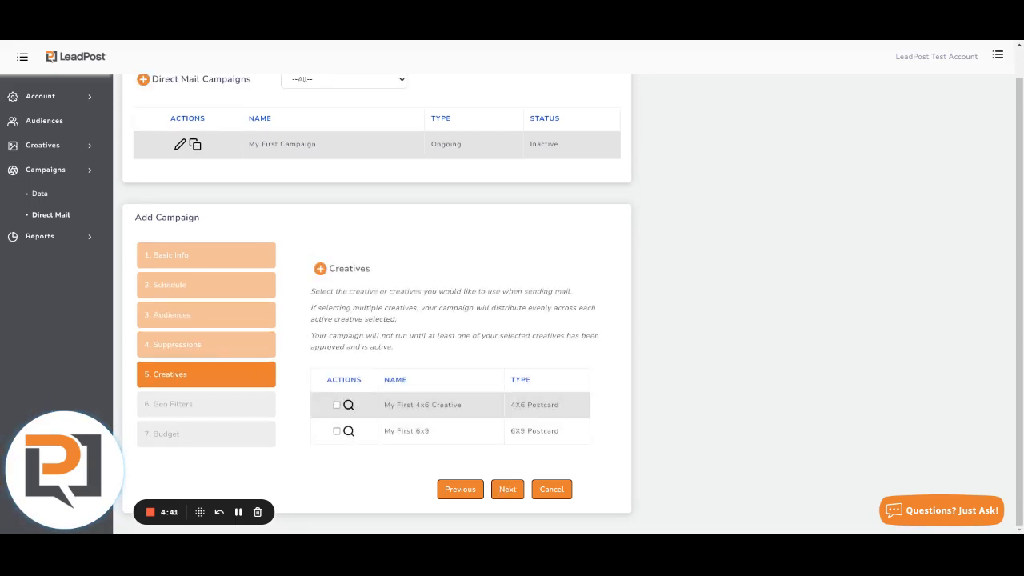
Select the My First 4x6 Creative and My First 6x9 postcards as campaign creatives and proceed to the geo filters
click(336, 406)
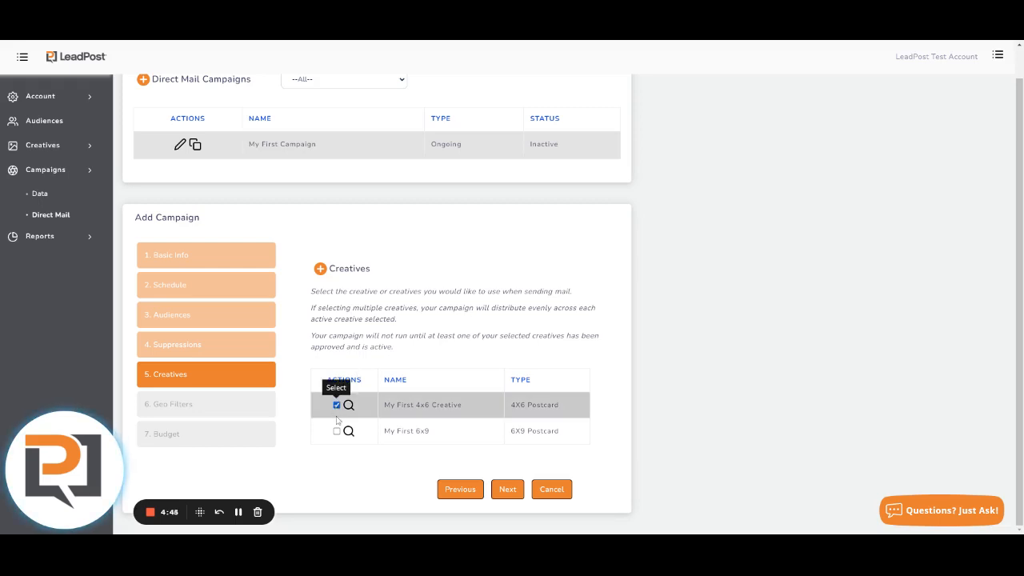
click(336, 431)
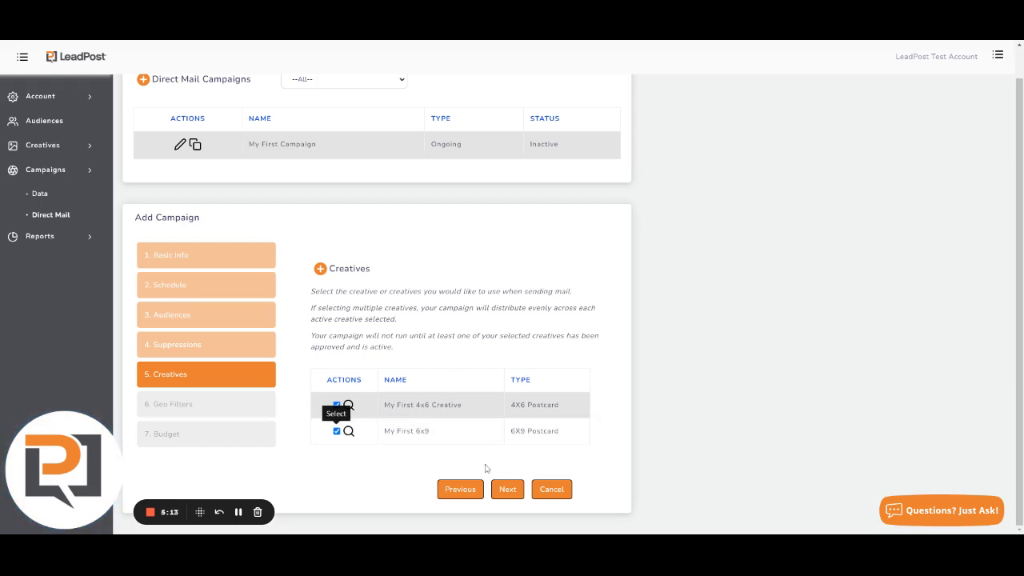
click(507, 489)
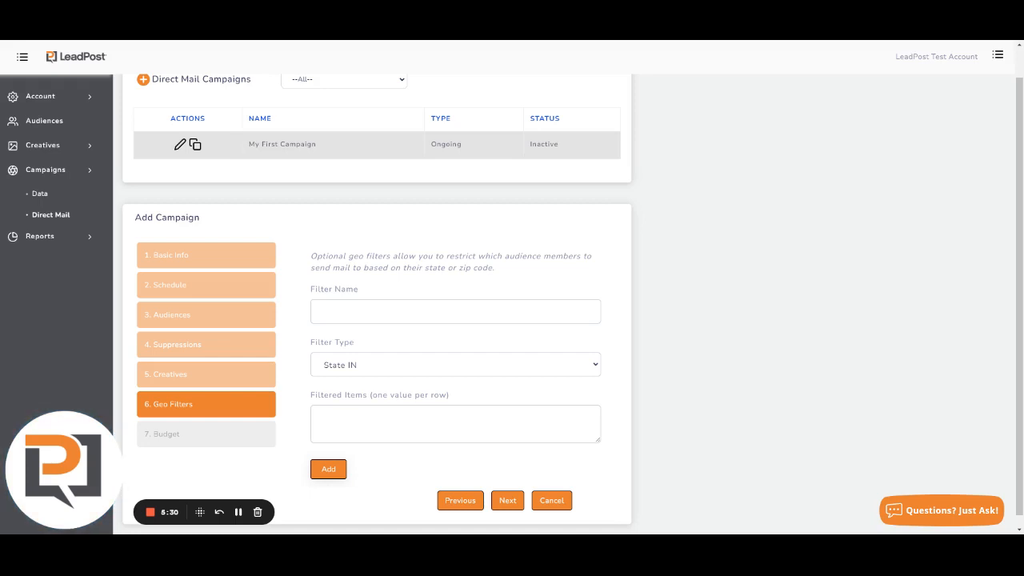
Name the geo filter "Zip Filter in IL" and set its filter type to Zip Code IN
click(351, 285)
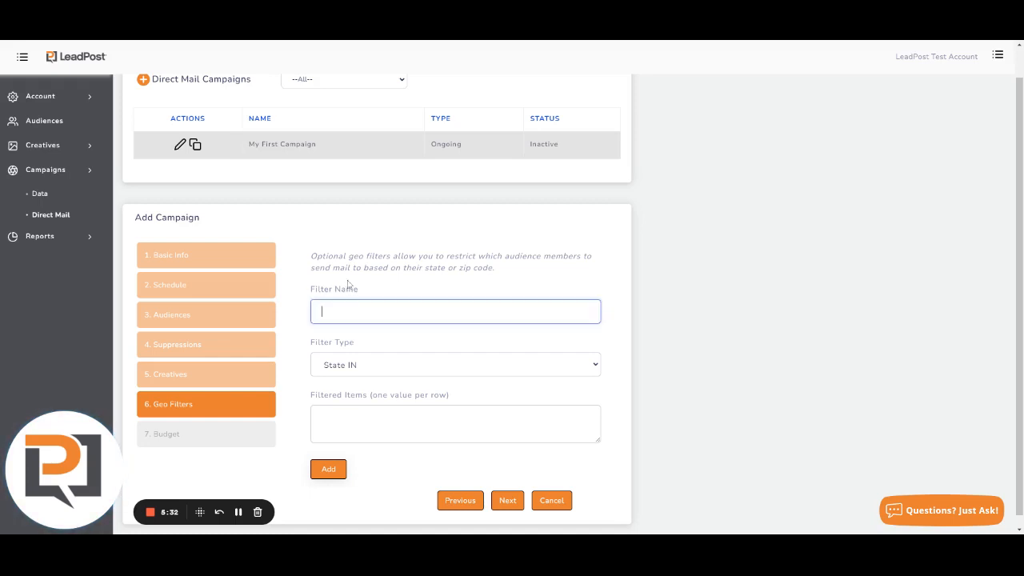
text(Zip Filter in IL)
click(387, 361)
click(383, 381)
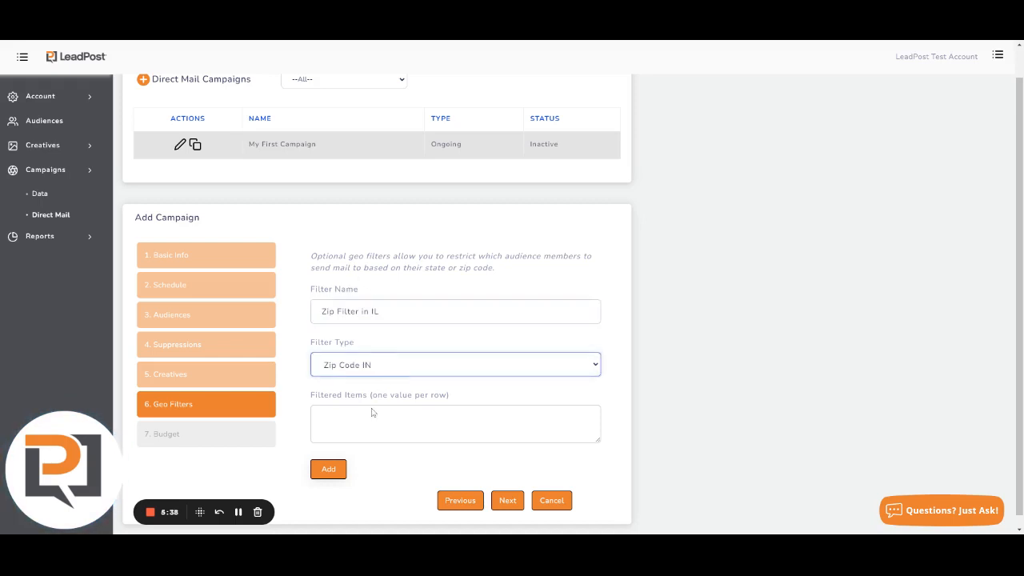
Enter the zip codes 62236 and 62223 on separate rows as the filtered items and add the geo filter
click(382, 421)
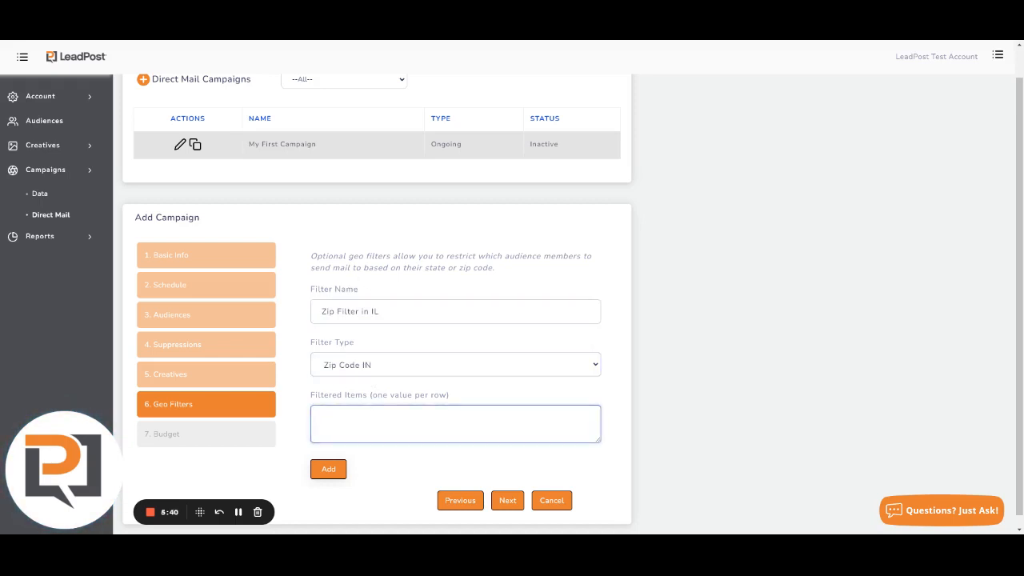
text(6223)
text(6 631)
text(22)
key(BackSpace)
key(BackSpace)
text(2223)
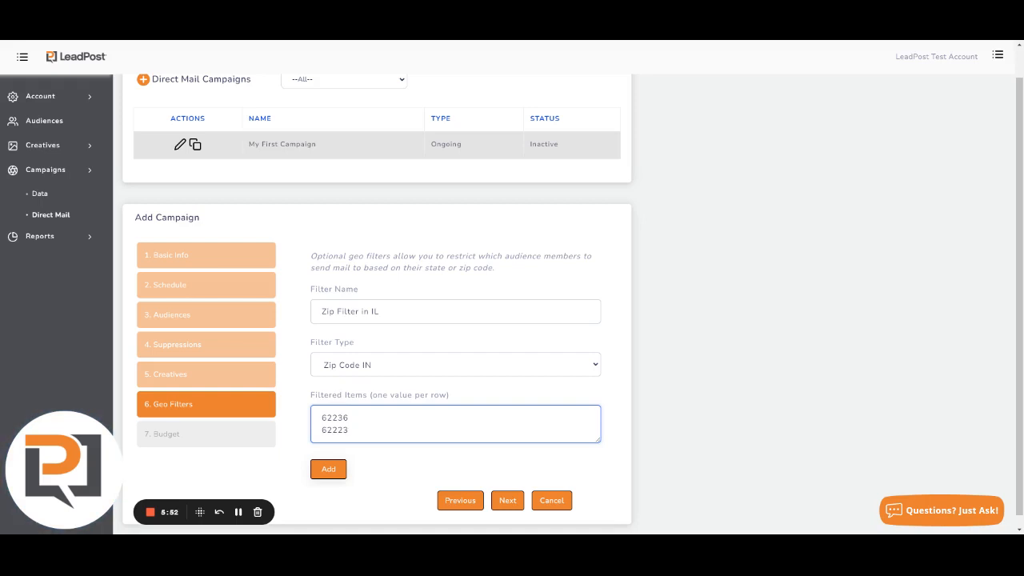
click(328, 469)
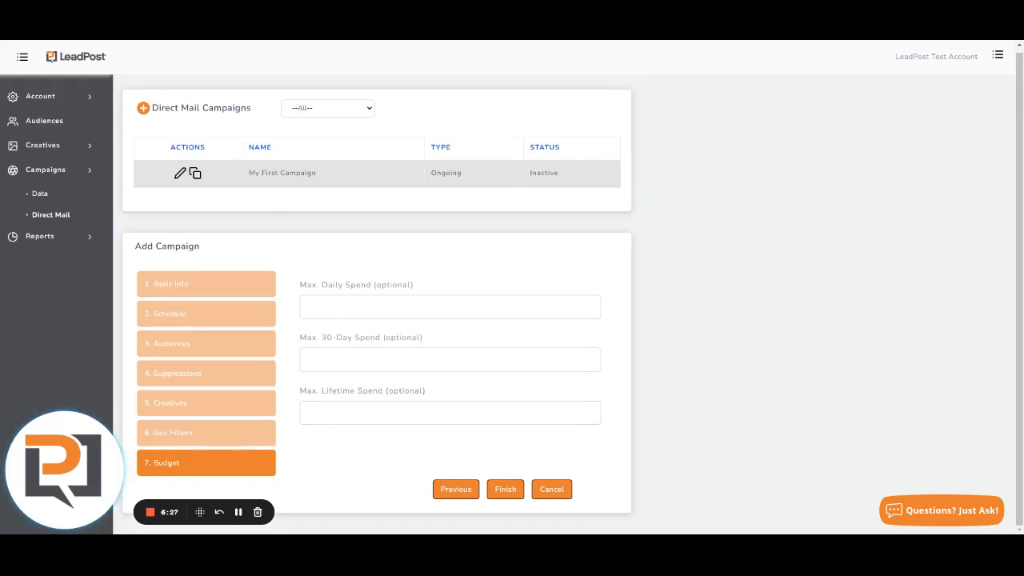
Set the campaign's maximum daily spend to 20 and maximum lifetime spend to 400, and finish the campaign setup
click(445, 356)
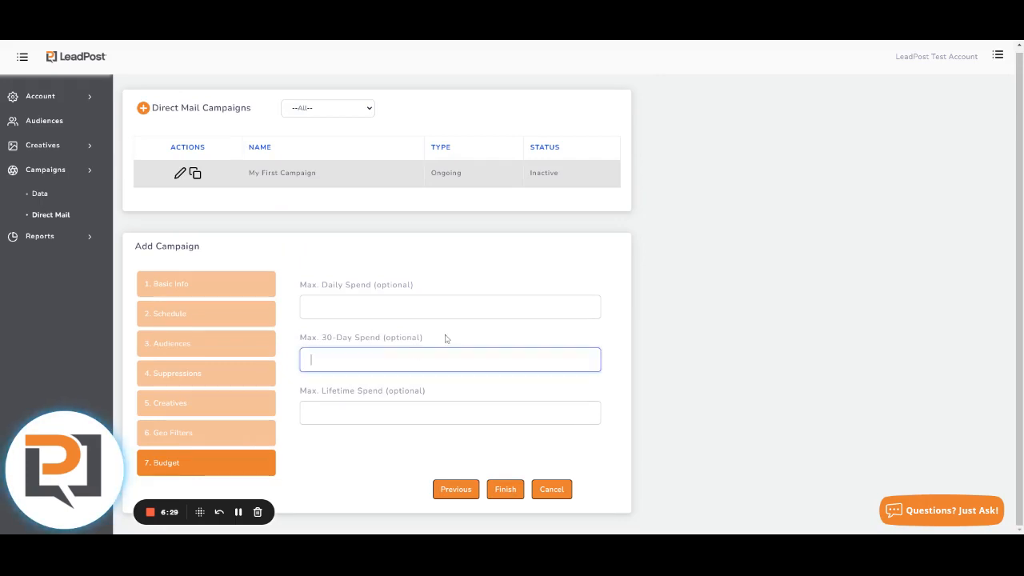
click(446, 339)
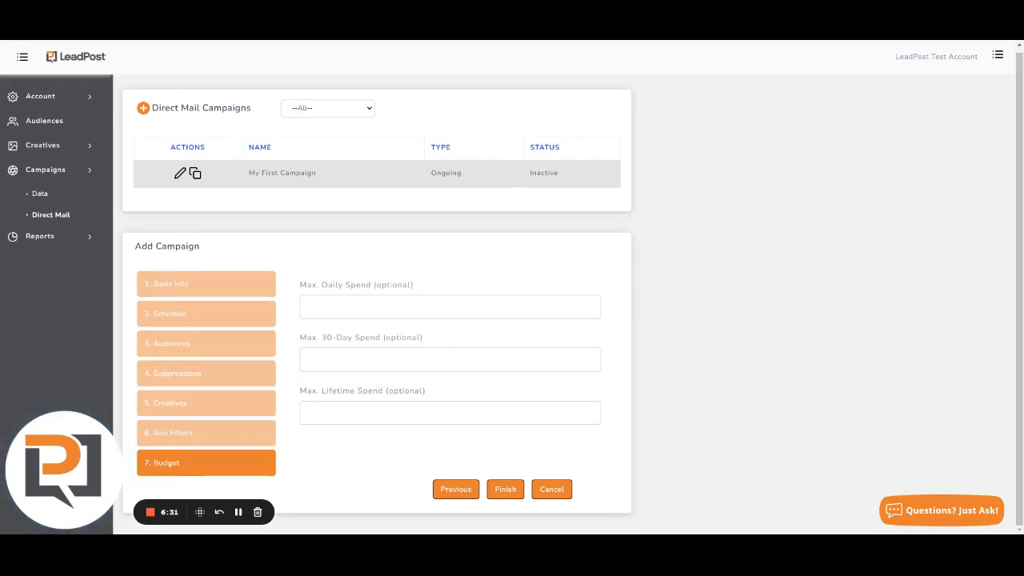
click(374, 291)
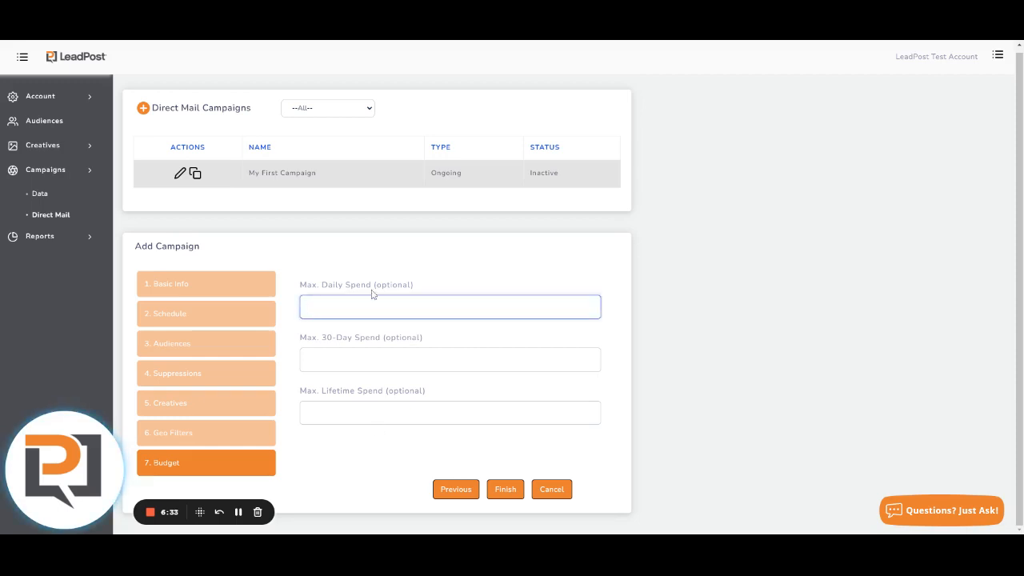
text(20)
click(385, 393)
text(400)
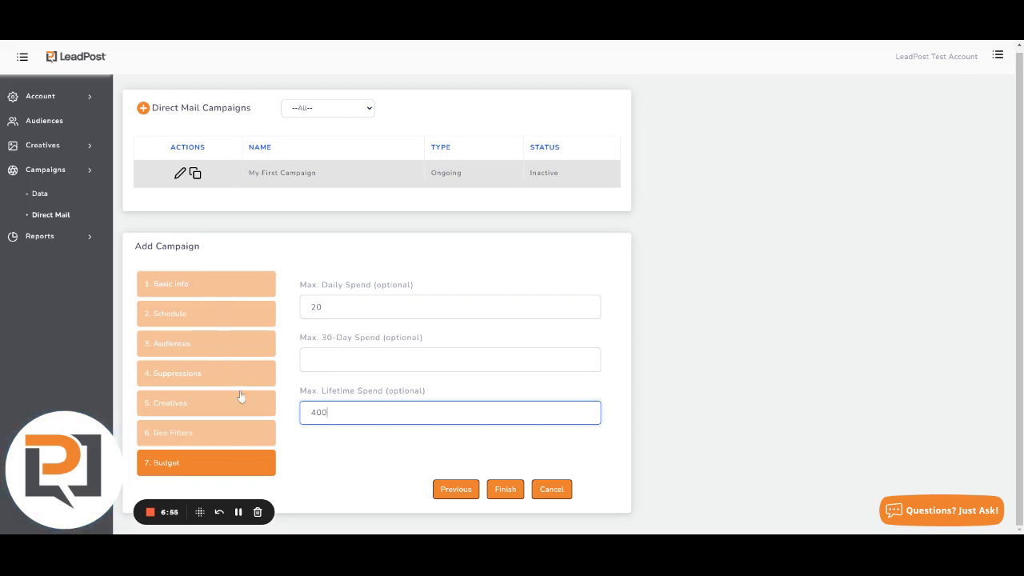
click(505, 489)
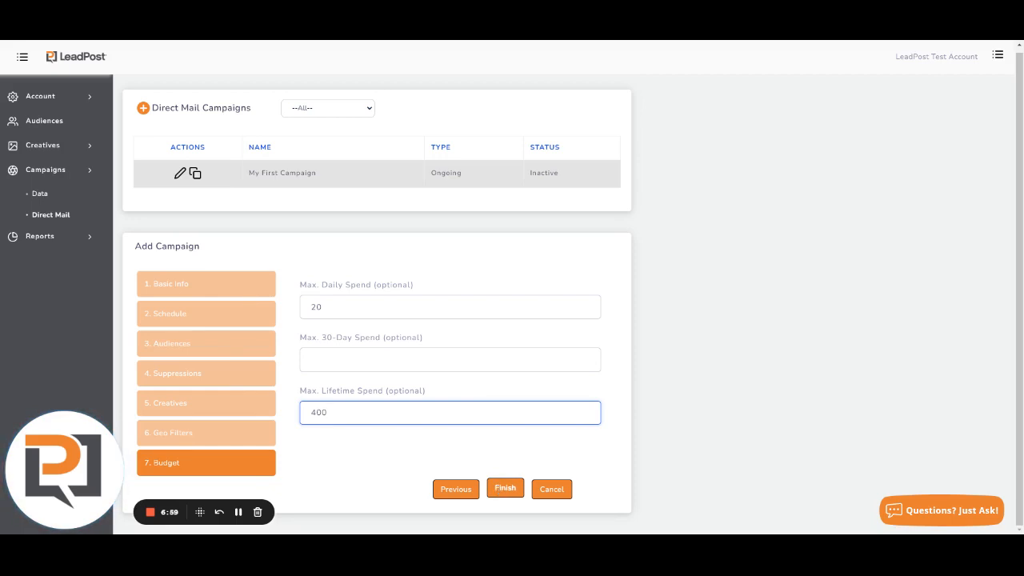